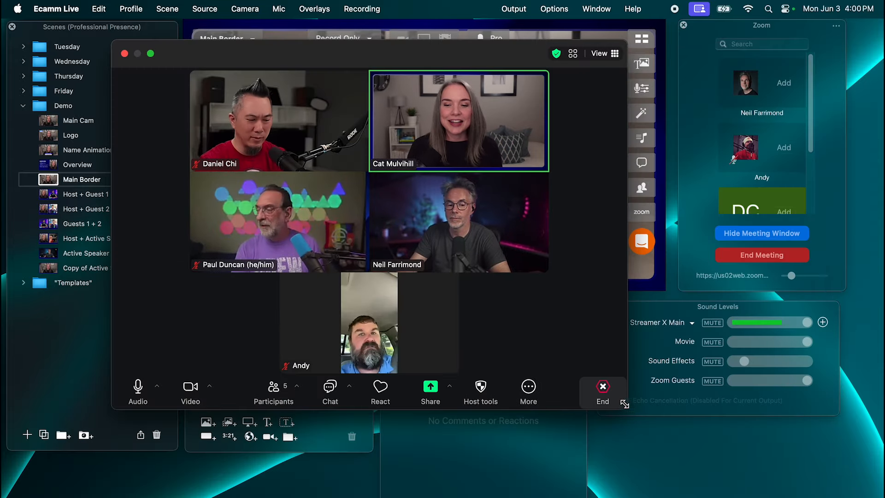
Enlarge the Zoom meeting window and start recording the meeting to the cloud.
left_click_drag(662, 414, 790, 447)
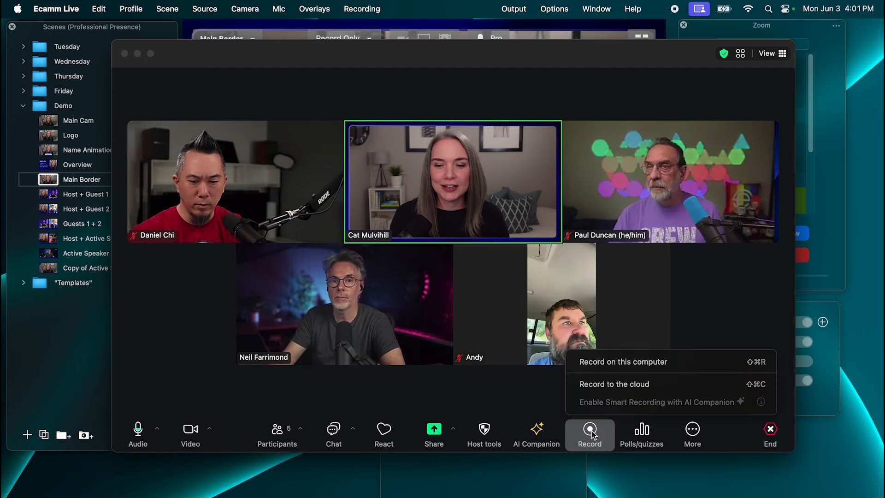
left_click(624, 385)
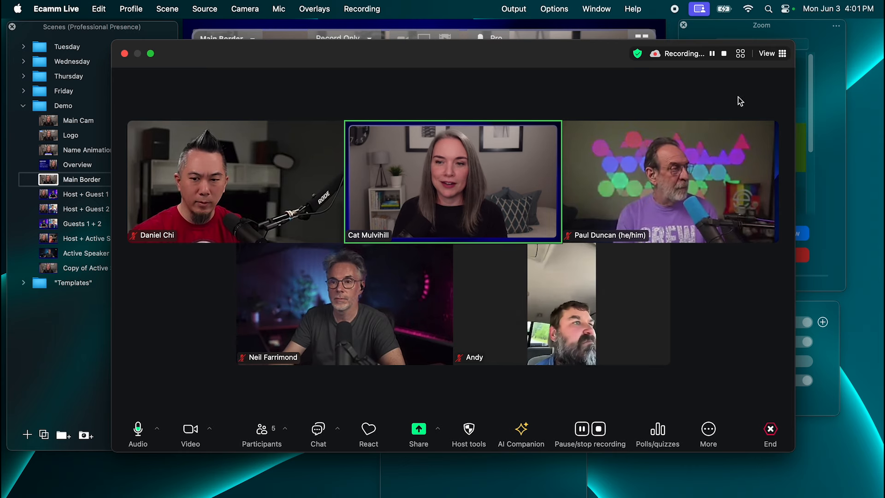
Switch the meeting layout to Speaker view and admit the participant from the waiting room.
left_click(766, 54)
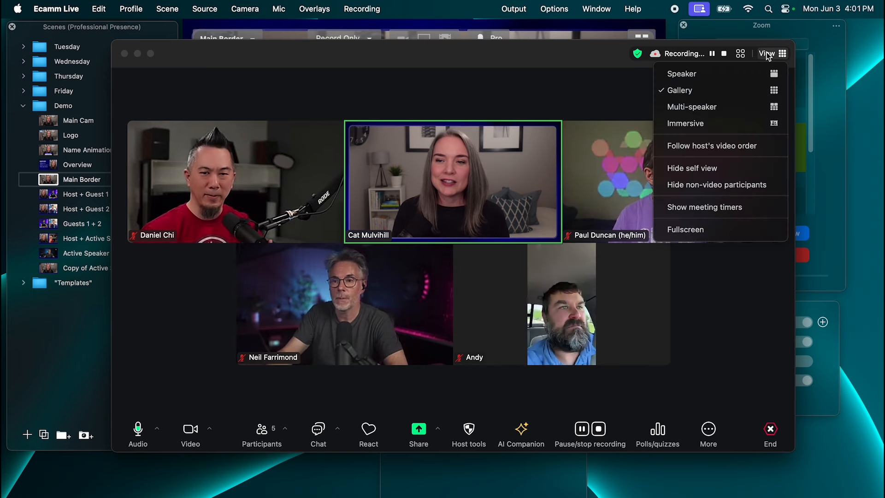
left_click(729, 74)
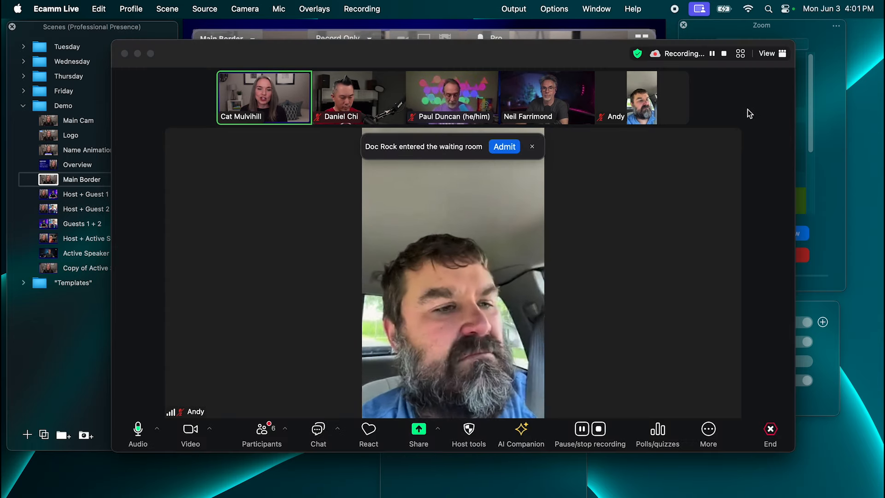
left_click(504, 147)
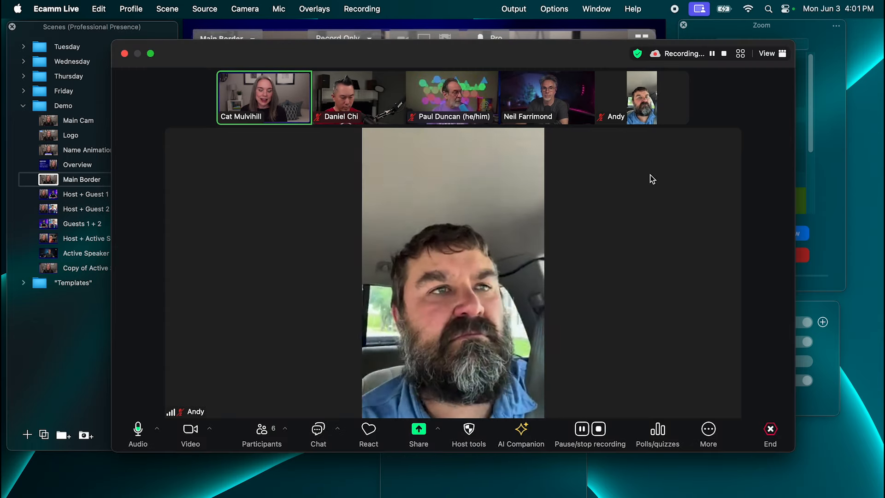
Spotlight the host's own video for everyone with the Overview scene live, and return to the Main Border scene.
key("Up")
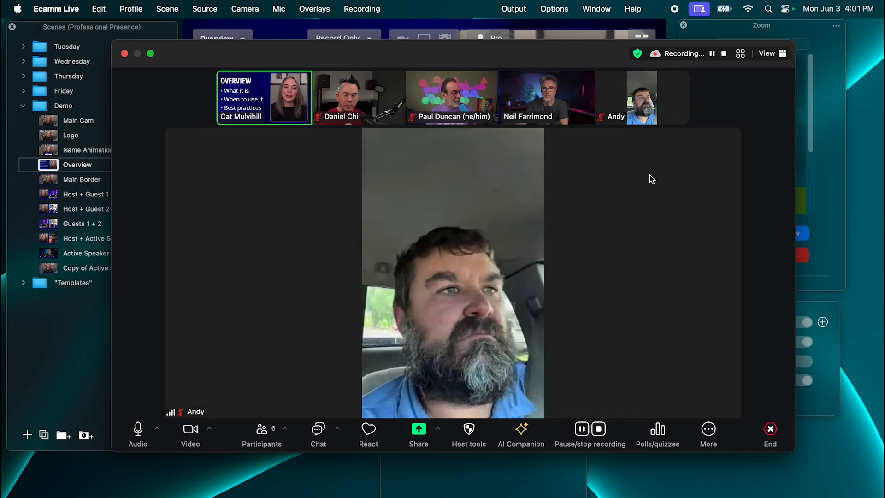
left_click(254, 83)
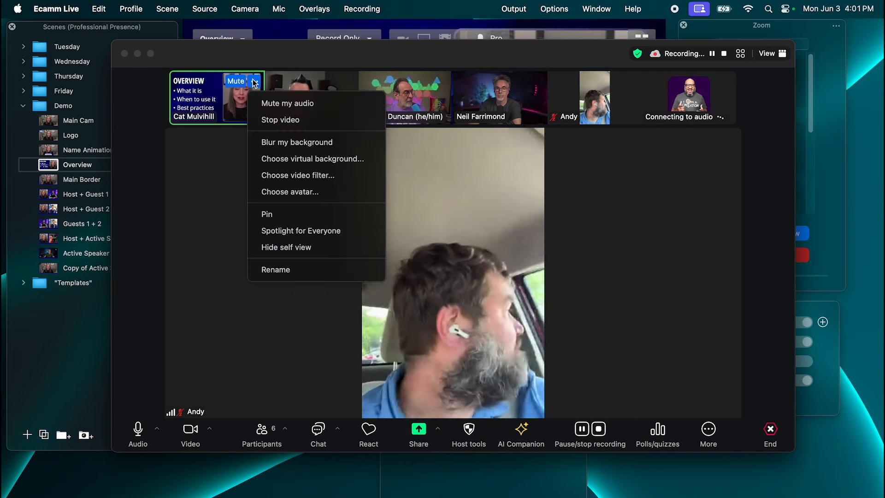
left_click(291, 228)
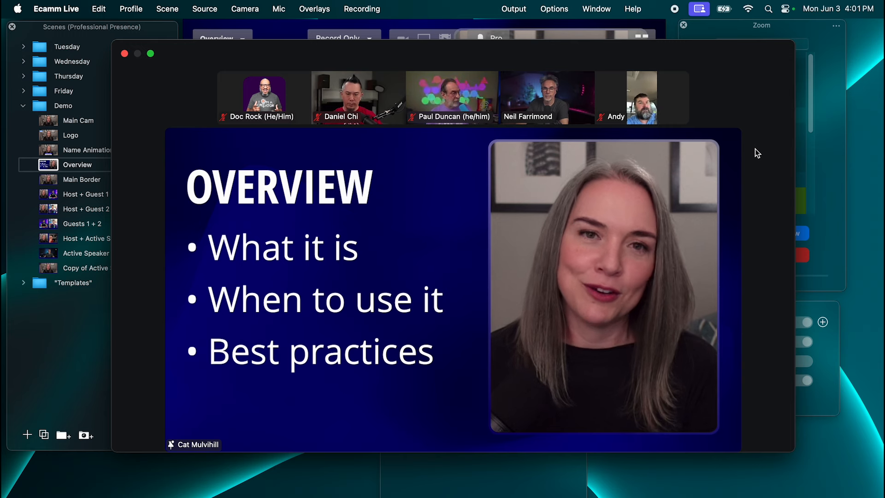
key("Down")
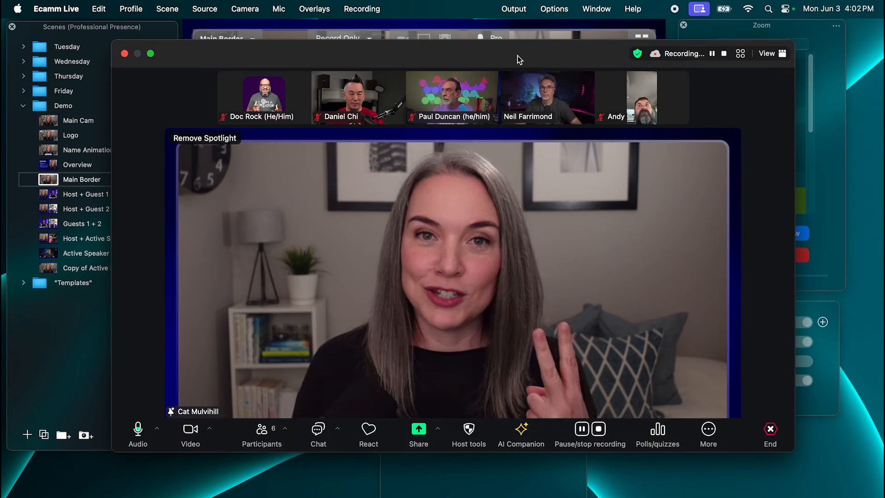
Open the meeting chat, dismissing its guest notice, and post "I'm not sure I'm ready yet" through Comments & Reactions.
left_click(322, 434)
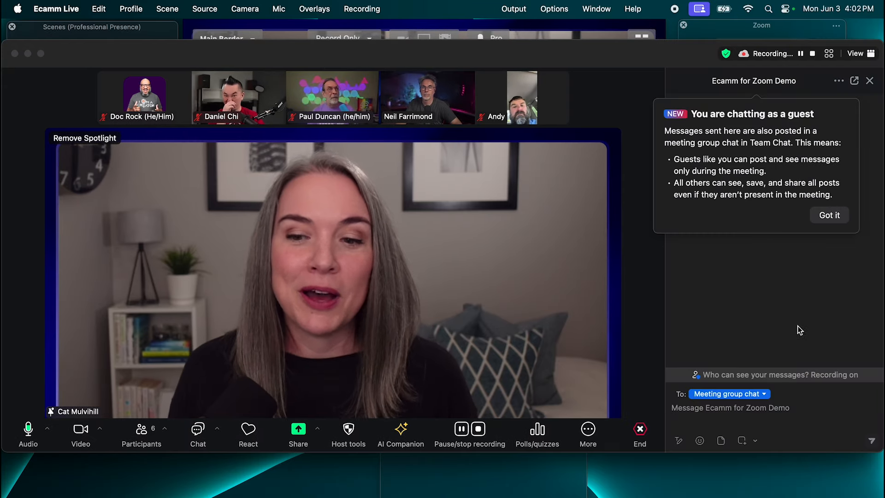
left_click(830, 215)
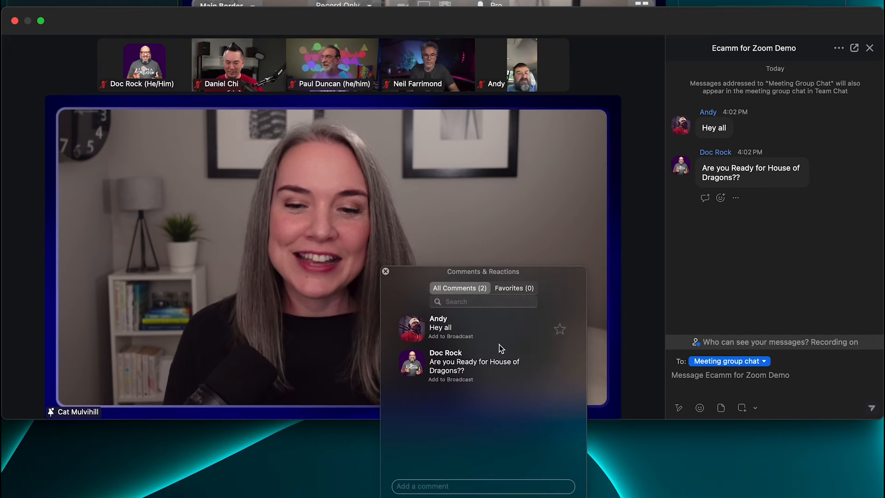
left_click(469, 482)
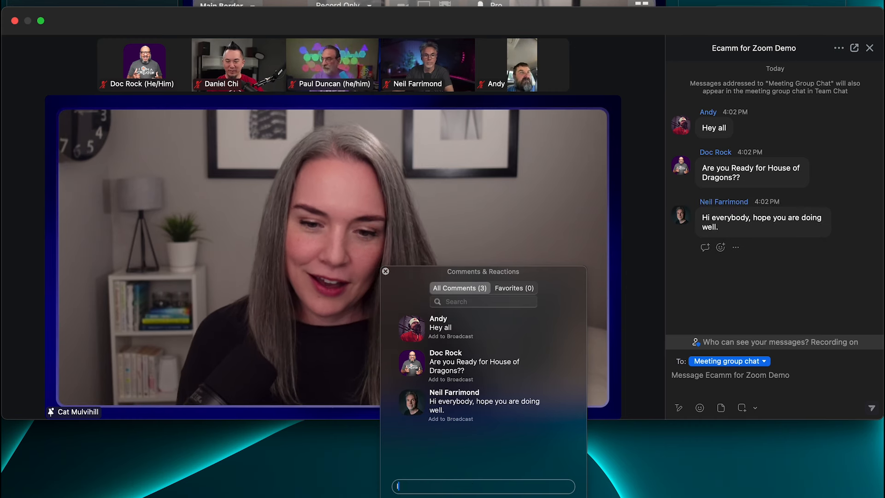
type("I'm not sure I'm")
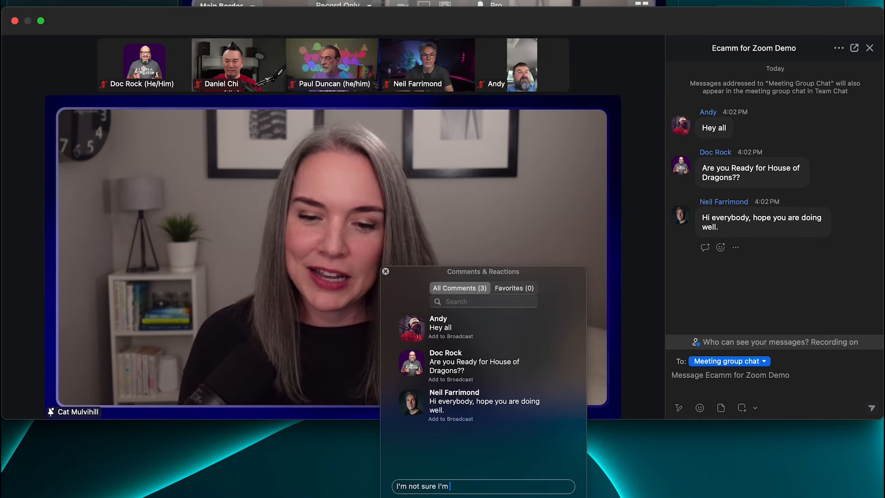
type(" ready yet")
key("Return")
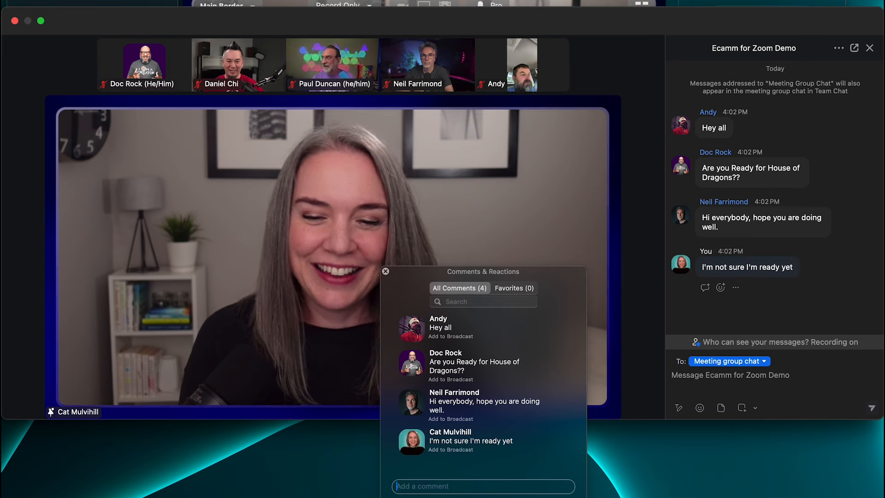
Admit the newly arrived participant from the waiting room.
mouse_move(538, 325)
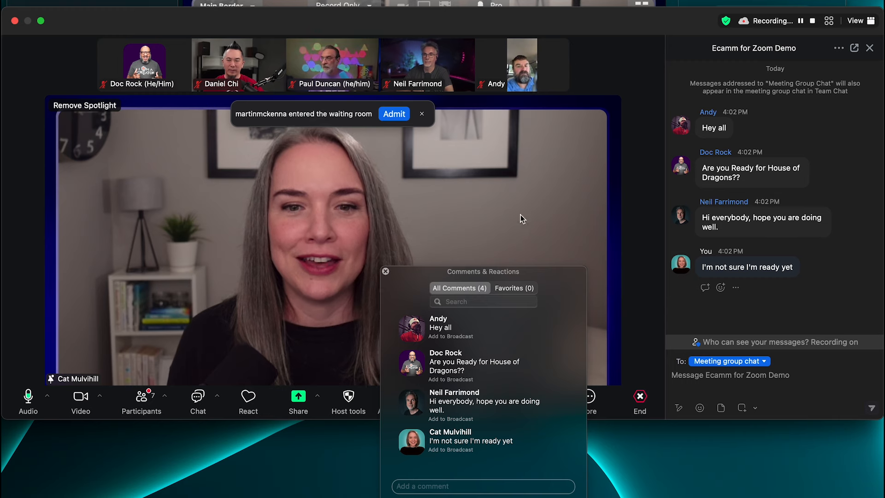
left_click(395, 114)
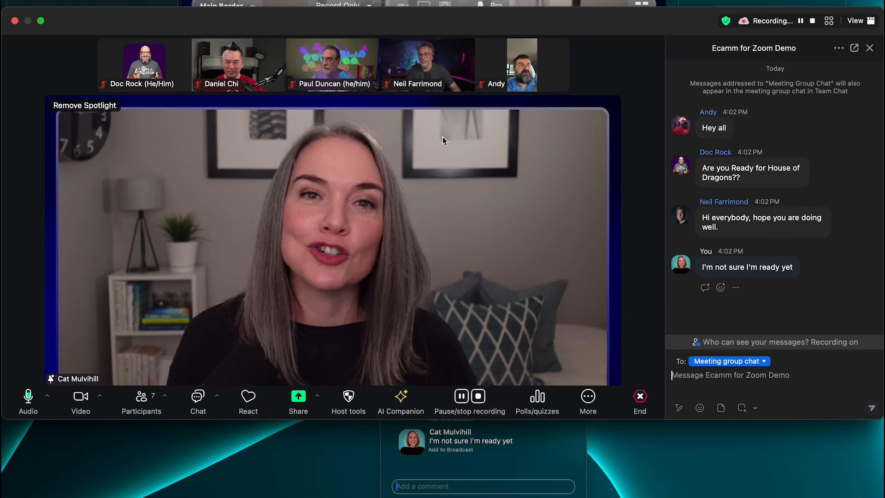
Show the comment "Are you Ready for House of Dragons??" on the broadcast and remove its overlay from the video.
left_click(543, 460)
left_click(417, 367)
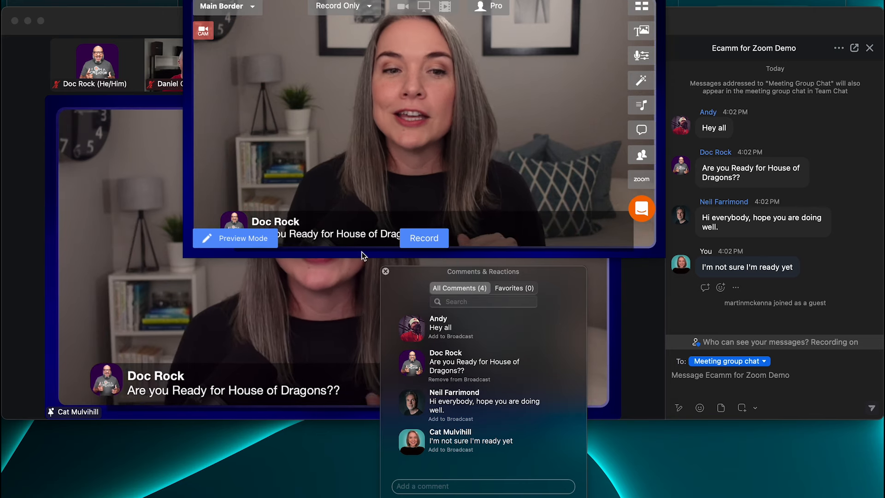
left_click(119, 33)
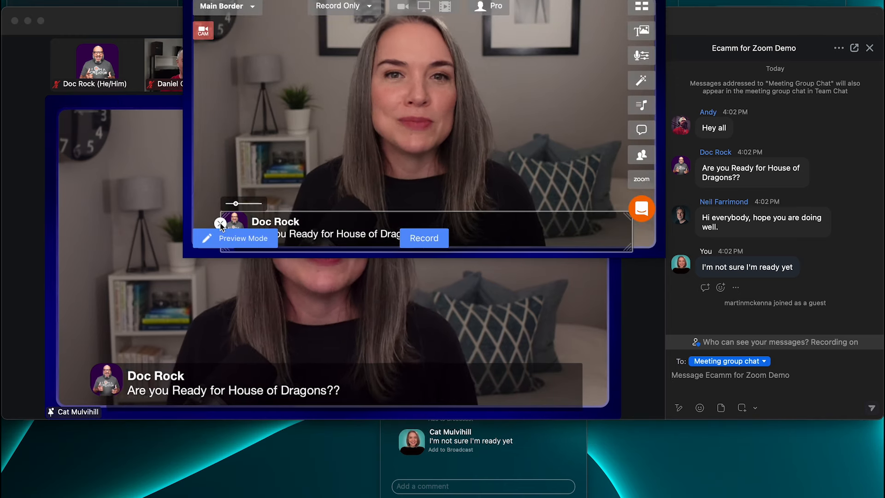
left_click(220, 223)
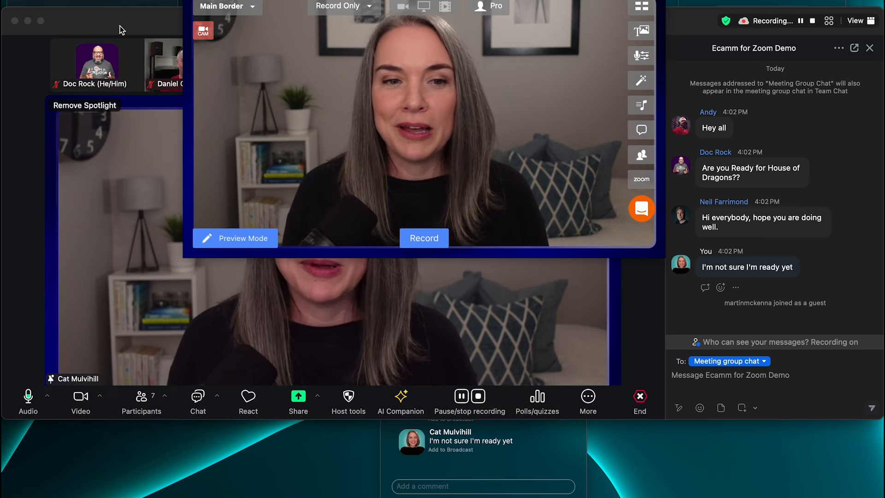
Put the comment "Hi everybody, hope you are doing well." on the broadcast and take it off again.
left_click(435, 441)
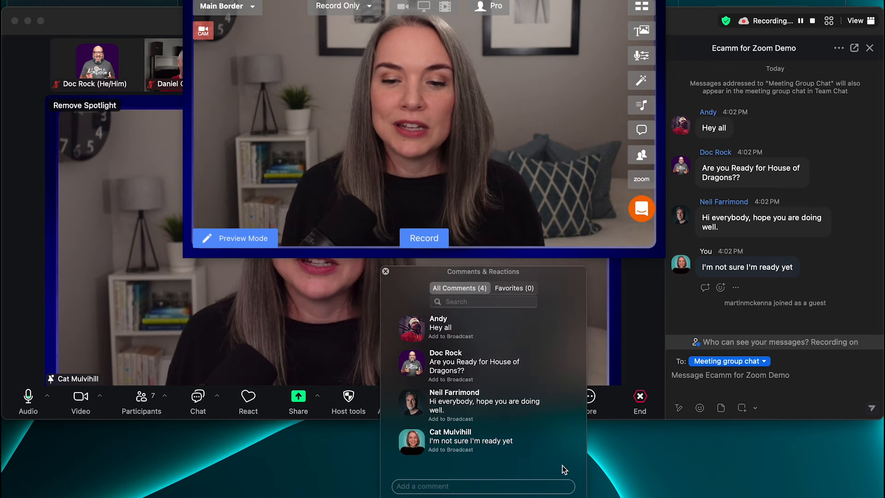
left_click(410, 404)
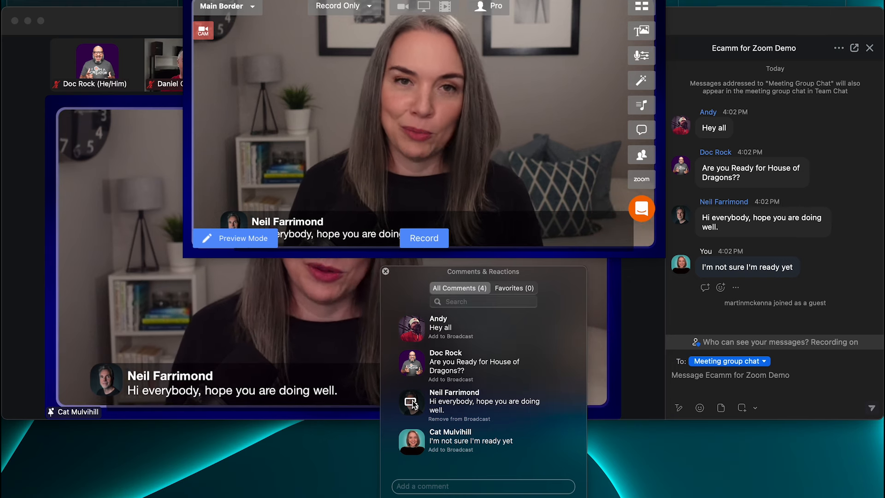
left_click(411, 403)
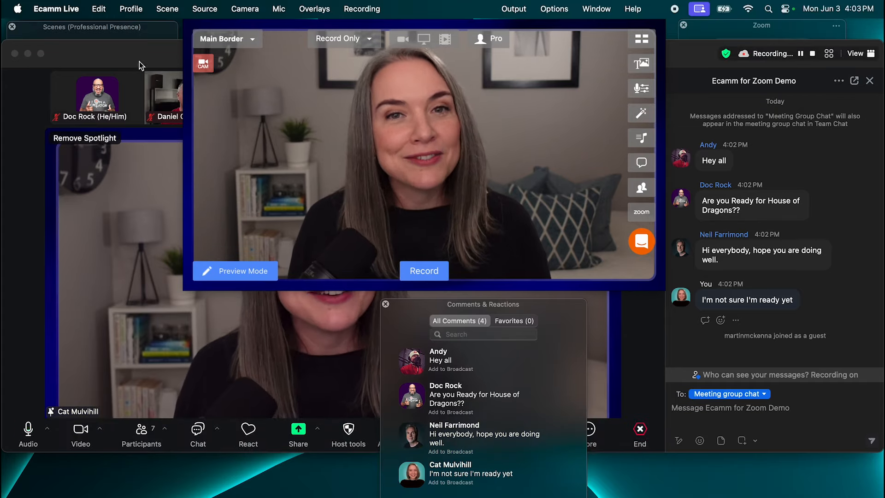
Close the meeting chat, and shrink and move the meeting window so the main video preview and participant list are uncovered.
left_click(137, 22)
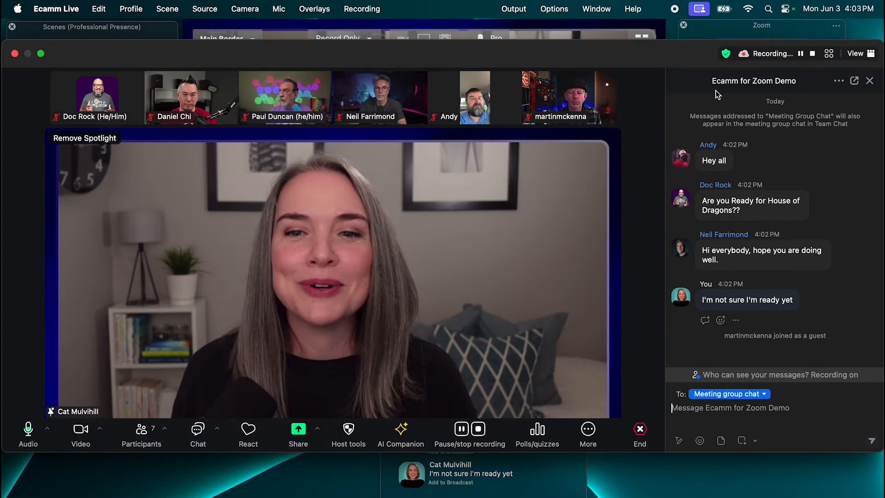
left_click(869, 81)
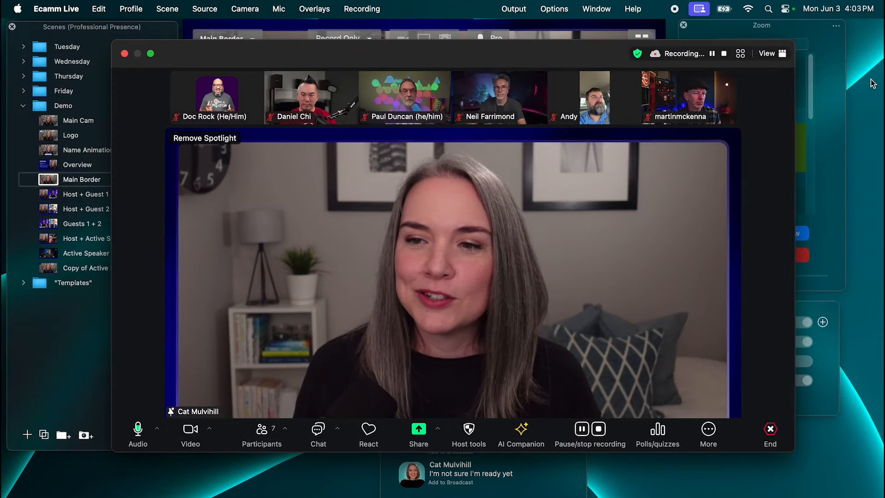
left_click_drag(566, 56, 528, 56)
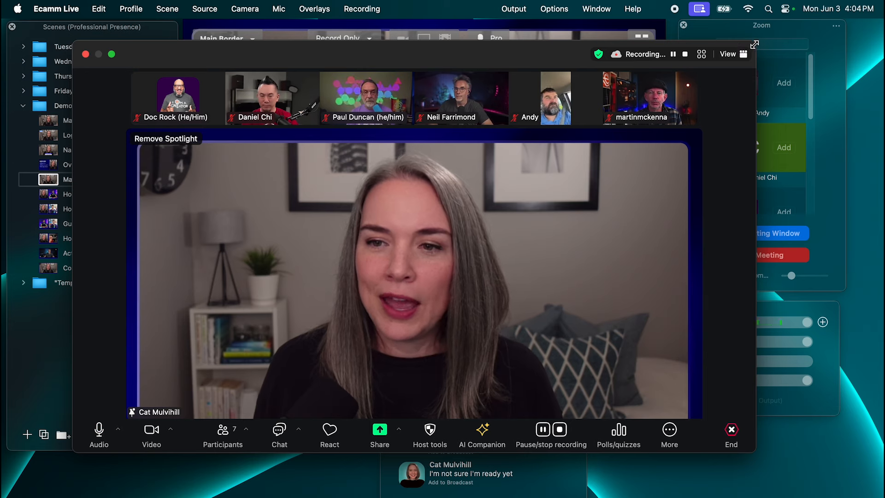
left_click_drag(754, 41, 588, 108)
left_click_drag(360, 115, 300, 180)
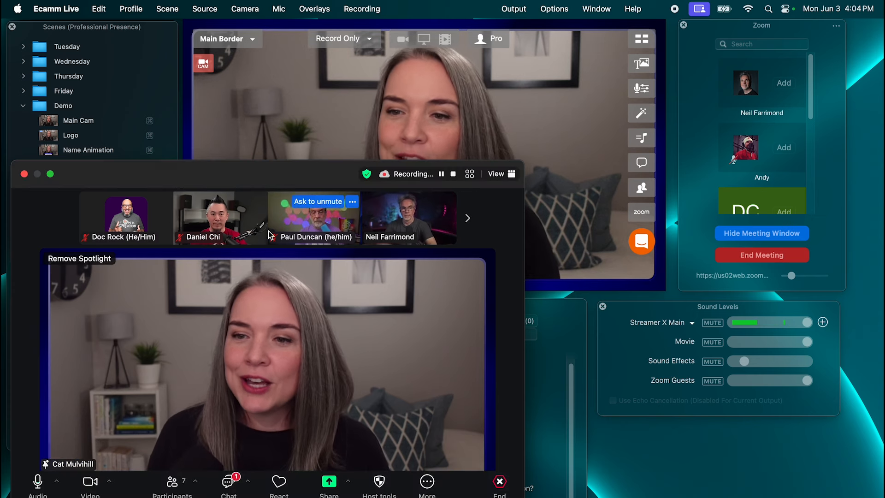
Lengthen the Zoom participant list and add the fourth participant as a camera in Livestreaming Capture Mode, acknowledging the livestream notice.
left_click_drag(845, 289, 853, 497)
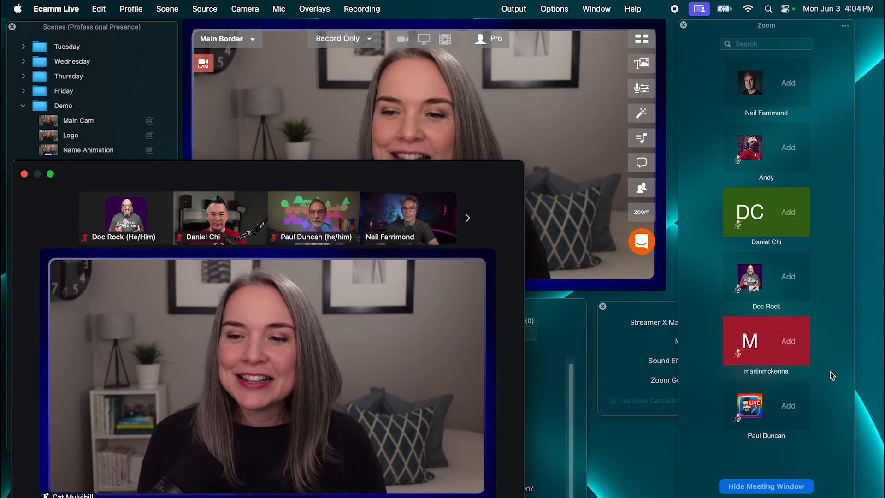
left_click(789, 277)
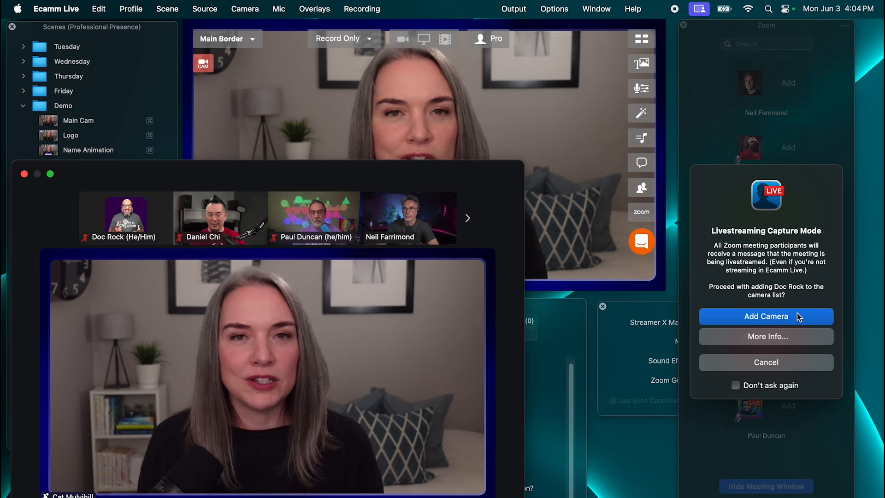
left_click(799, 316)
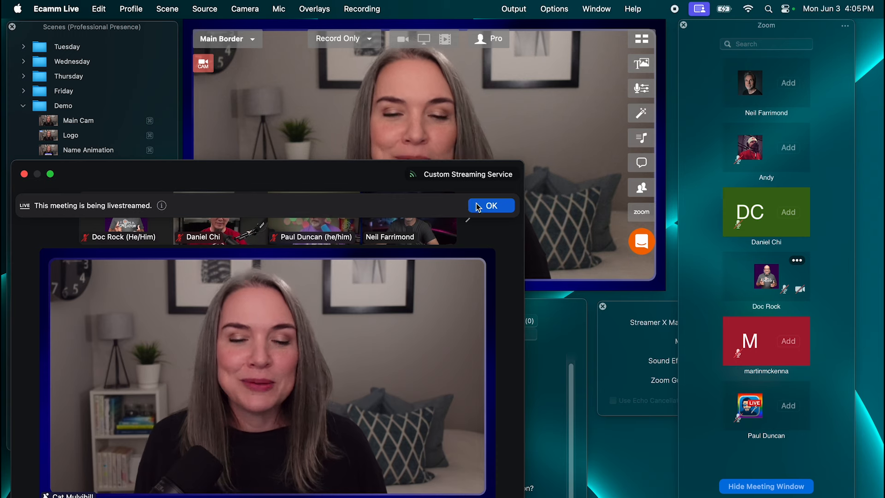
left_click(480, 208)
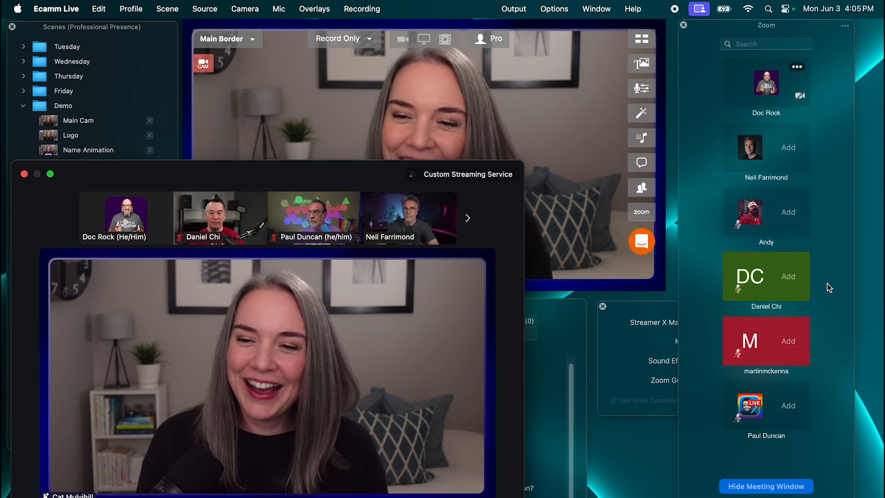
Add the second, fourth, fifth and sixth listed participants as cameras, and widen the meeting window to fit more participant thumbnails.
left_click(788, 148)
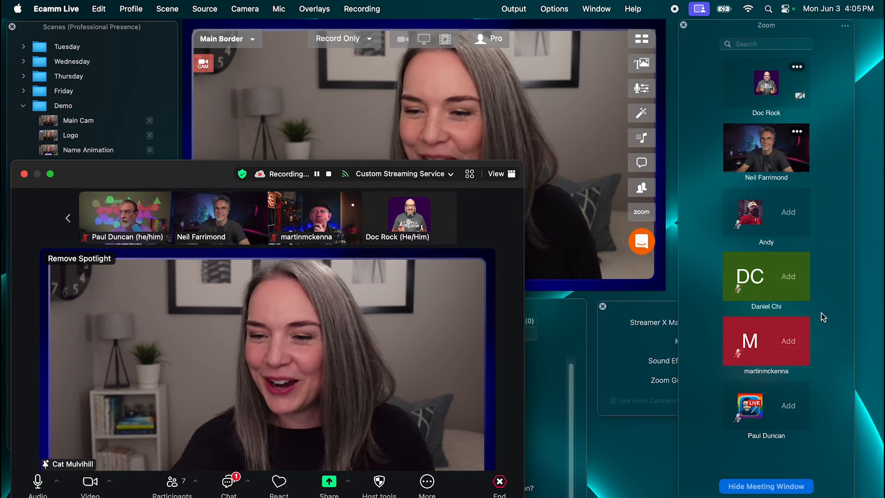
left_click(789, 406)
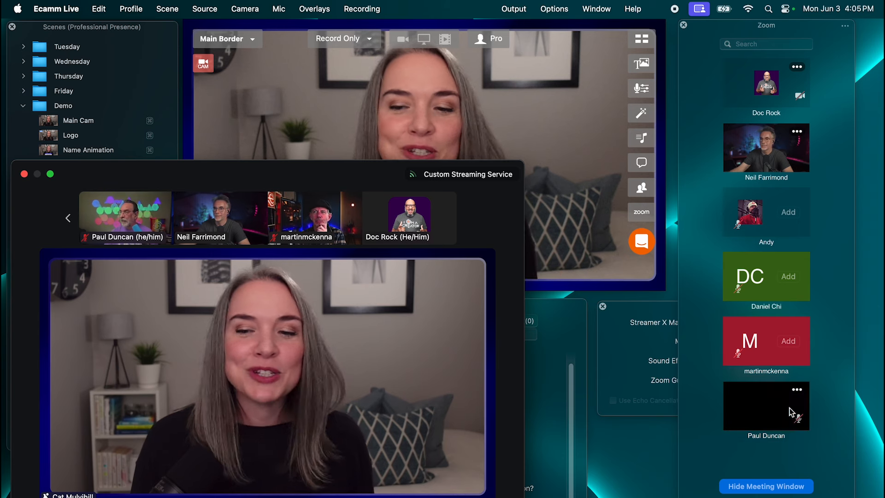
left_click(792, 341)
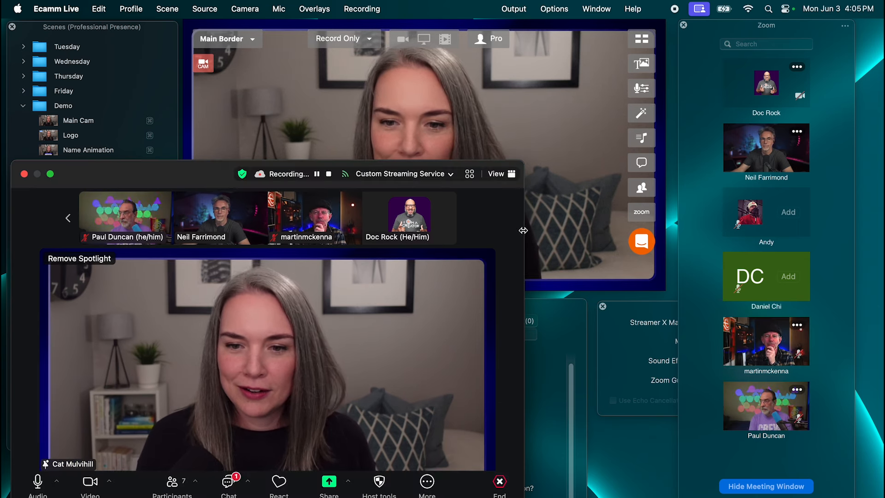
left_click_drag(524, 230, 652, 229)
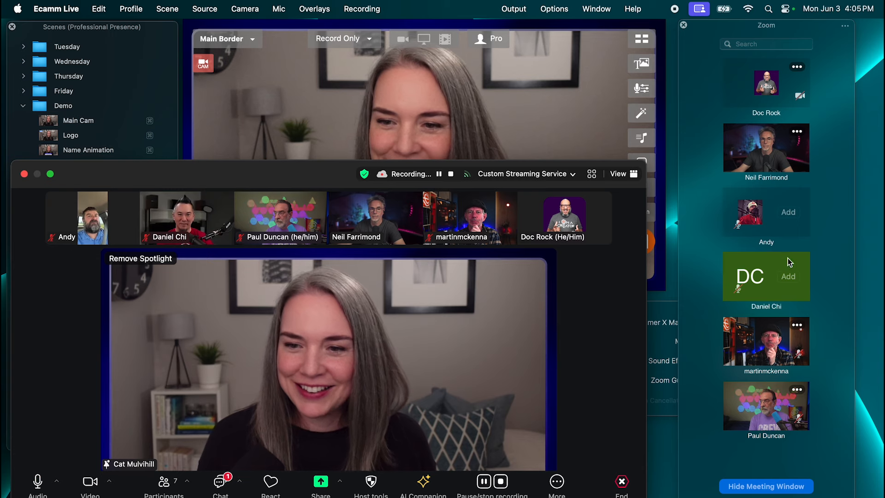
left_click(791, 275)
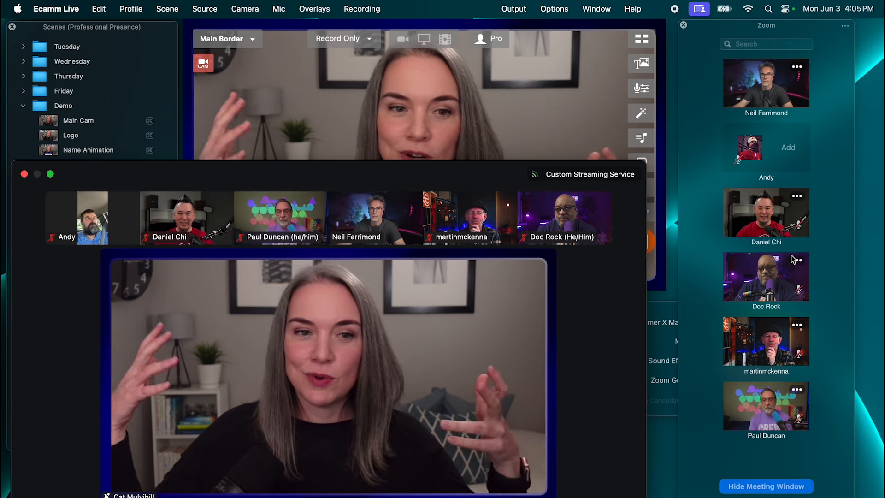
Move the meeting window out of the way so the scene list, overlays and comments are uncovered.
mouse_move(579, 218)
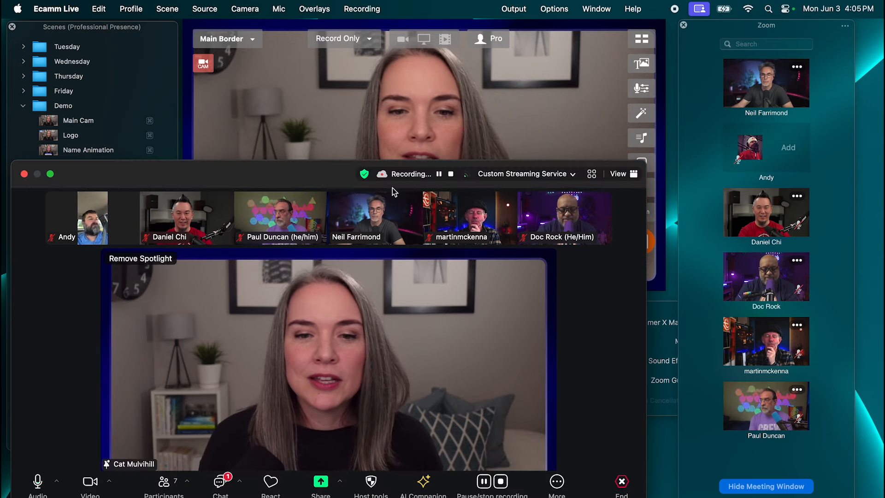
left_click_drag(320, 173, 0, 170)
scroll(483, 421, "down", 2)
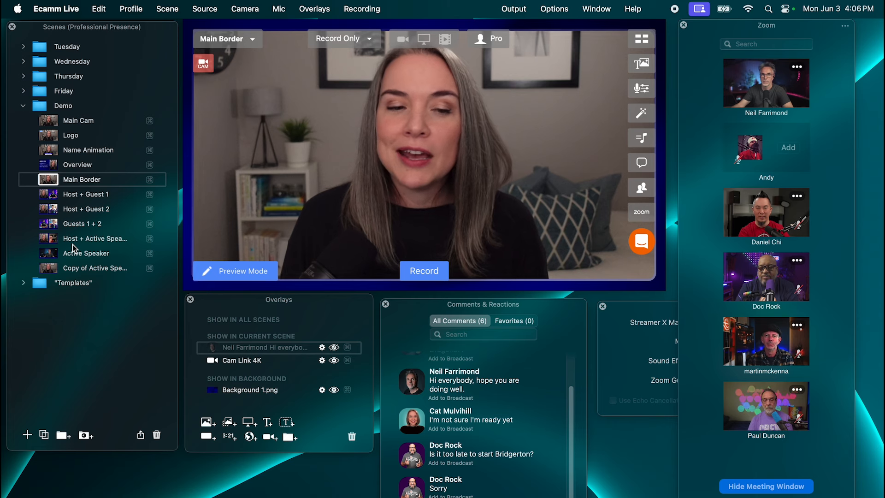
Assign the fourth listed Zoom participant to the Guest 1 placeholder and the third listed participant to Guest 2.
left_click(797, 261)
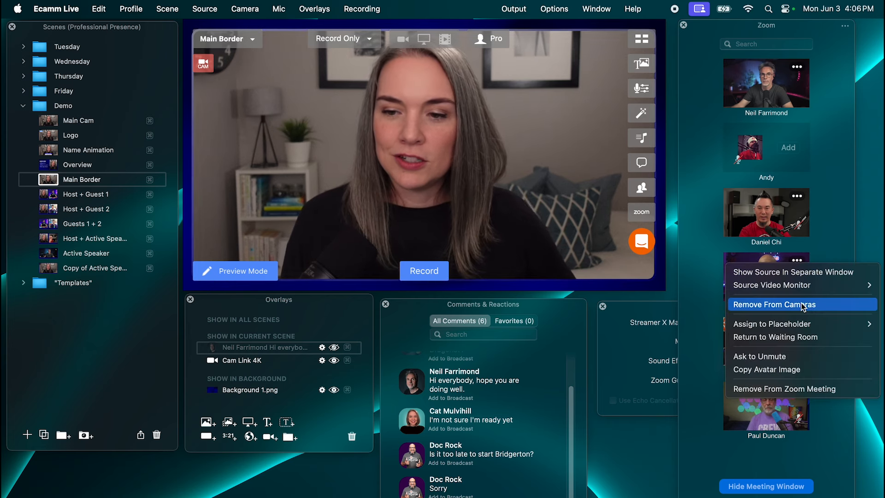
mouse_move(791, 326)
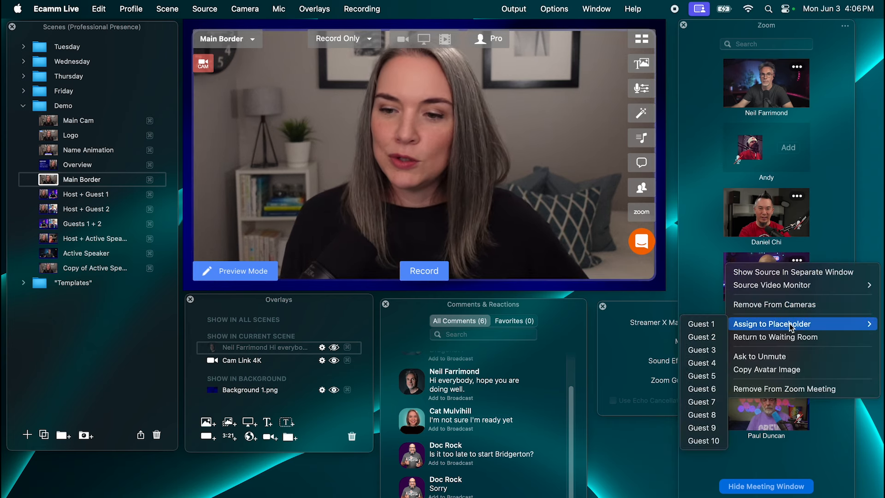
left_click(713, 323)
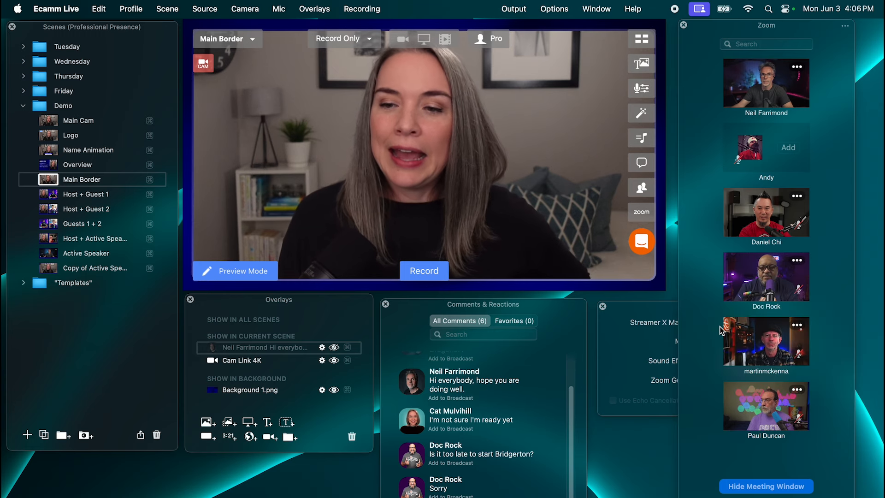
left_click(797, 197)
mouse_move(783, 259)
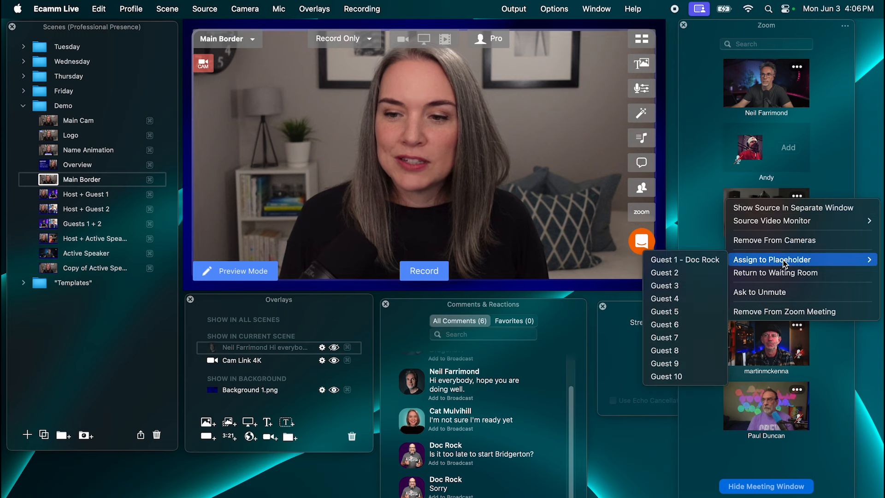
left_click(687, 272)
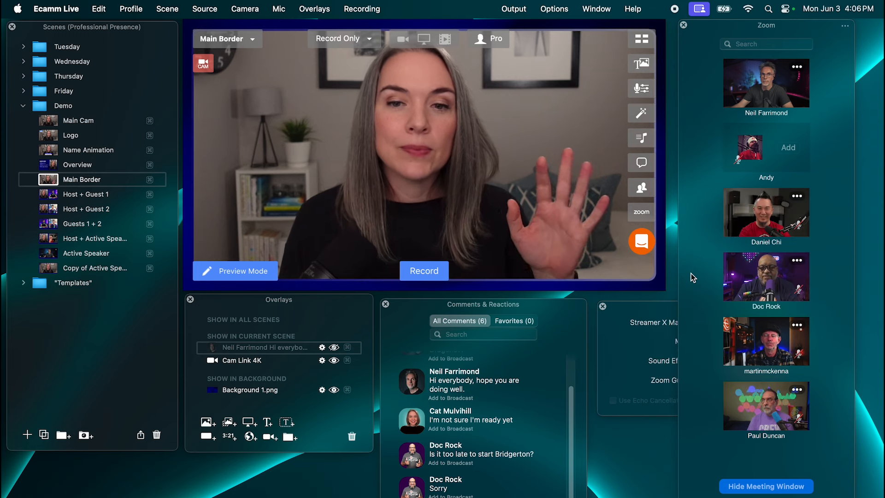
Run the guest placeholder scenes in order: Host + Guest 1, Host + Guest 2, and Guests 1 + 2.
left_click(52, 198)
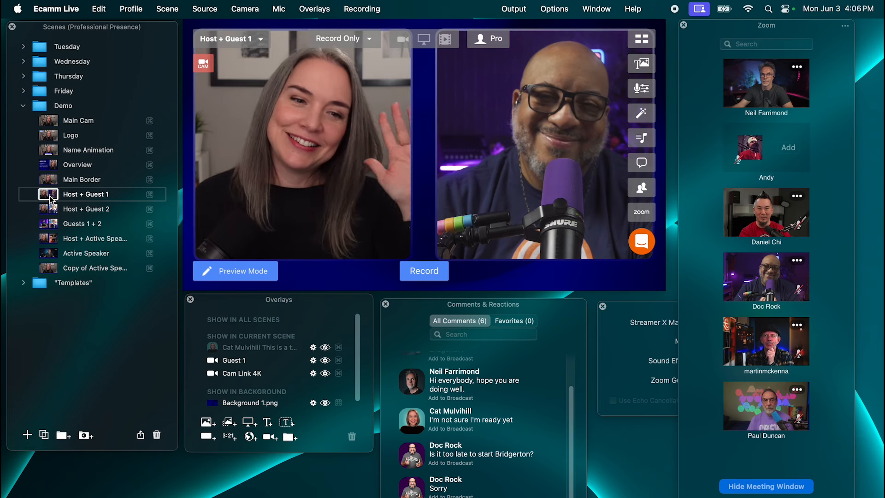
left_click(54, 210)
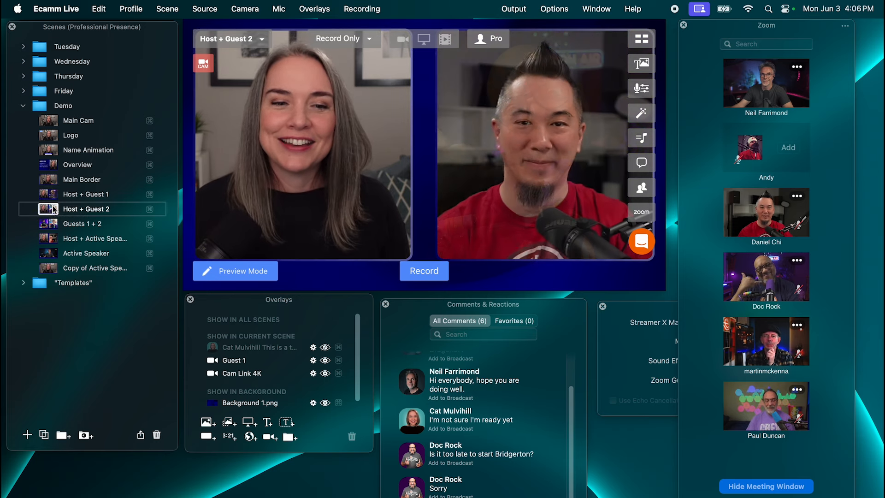
left_click(54, 224)
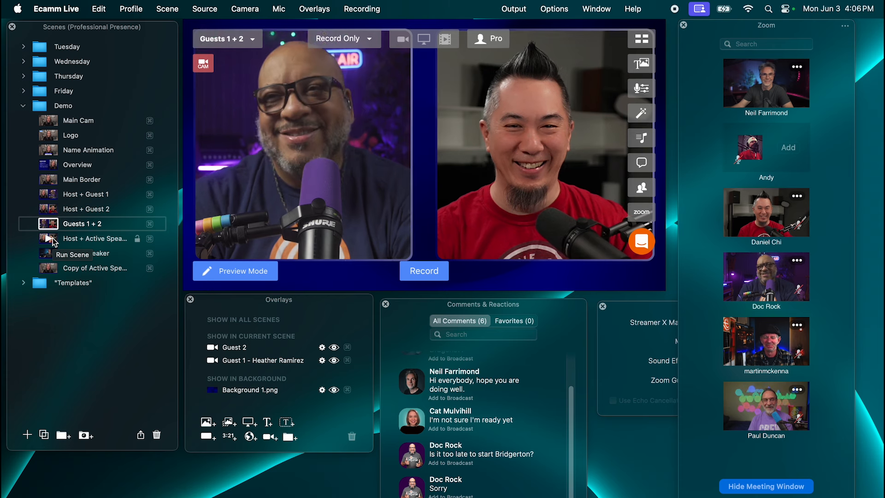
Run the Host + Active Speaker and Active Speaker scenes, and return to the Main Cam scene.
left_click(51, 238)
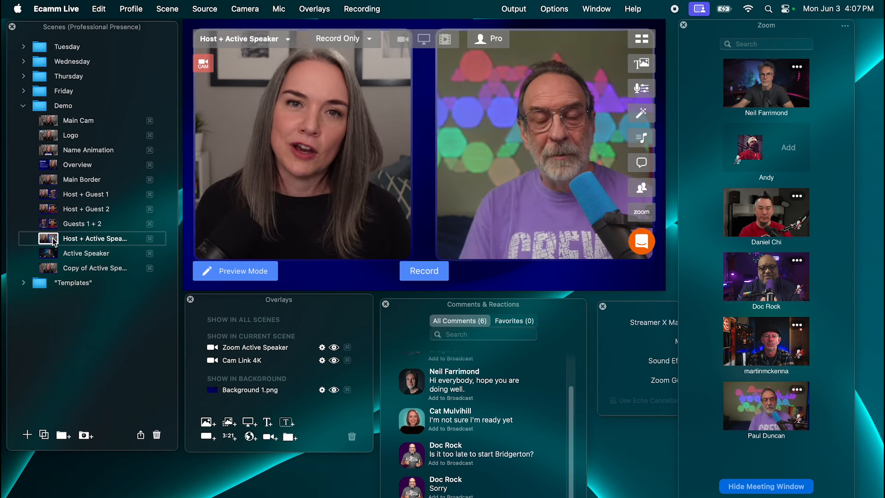
left_click(52, 257)
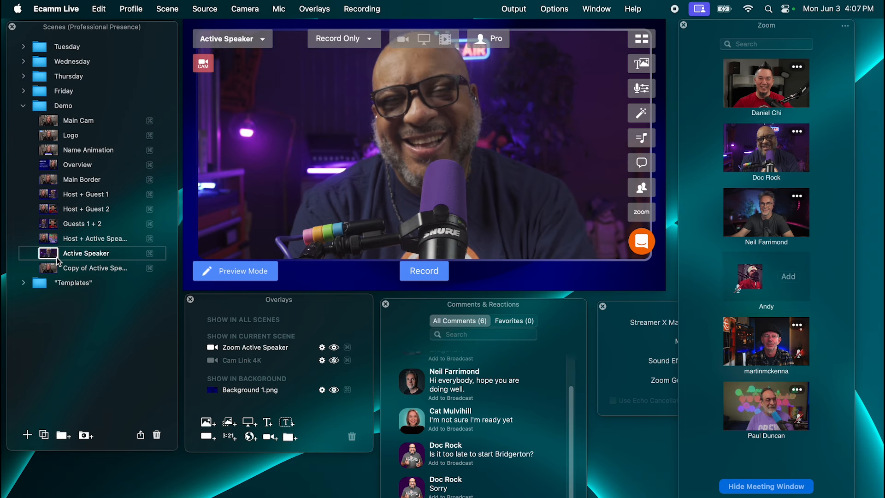
left_click(51, 121)
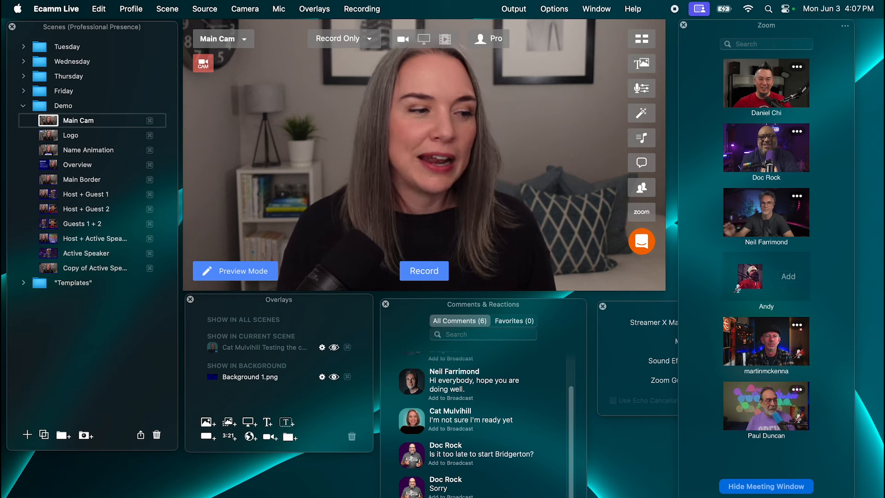
Bring the meeting window back over the middle of the screen and switch its layout to Gallery view.
left_click_drag(299, 130, 377, 81)
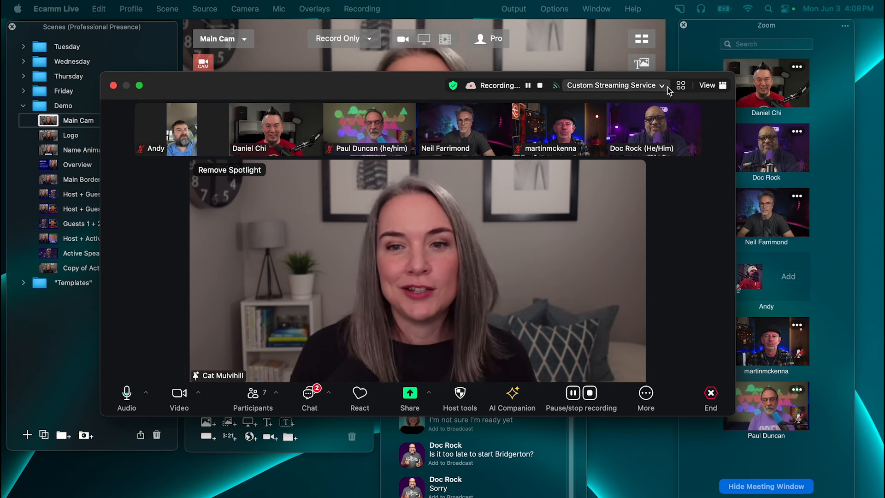
left_click(700, 85)
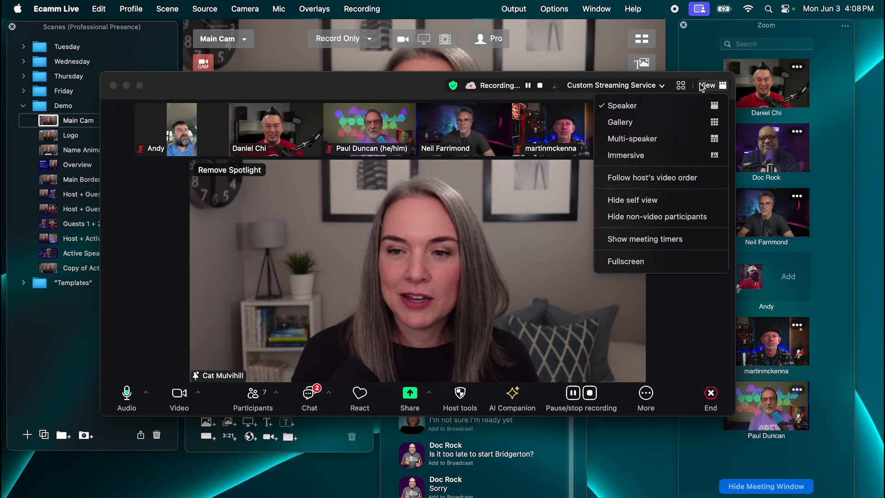
left_click(656, 126)
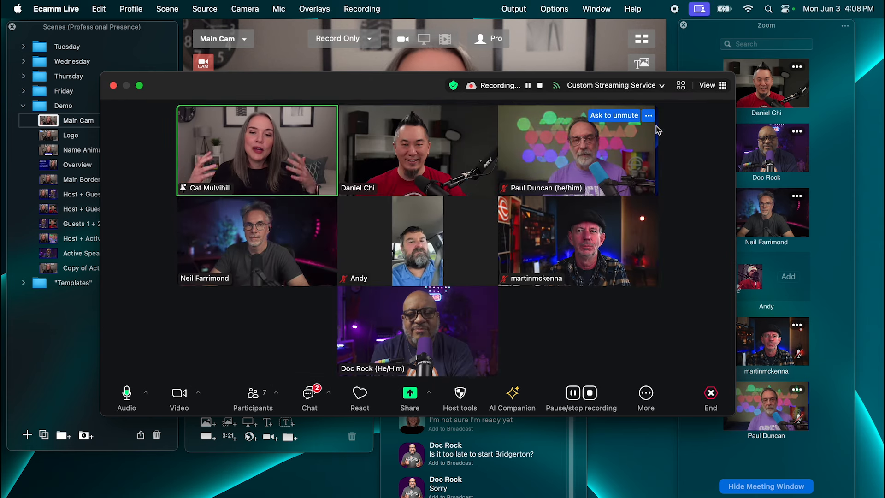